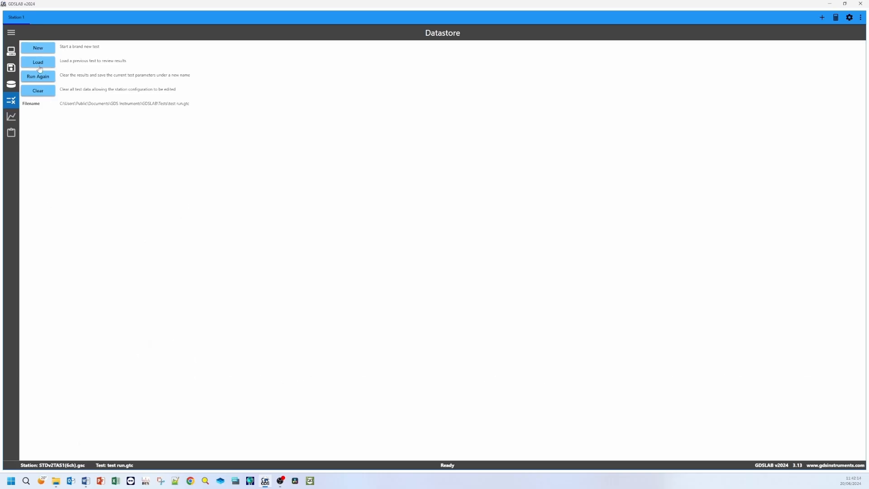
Step: Create a brand new test saved as new test5.gtc, overwriting the existing file
left_click(37, 50)
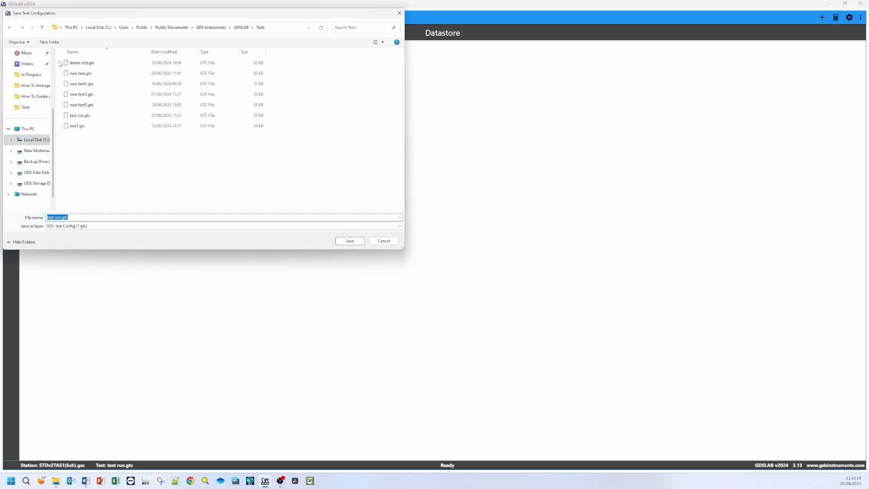
left_click(83, 105)
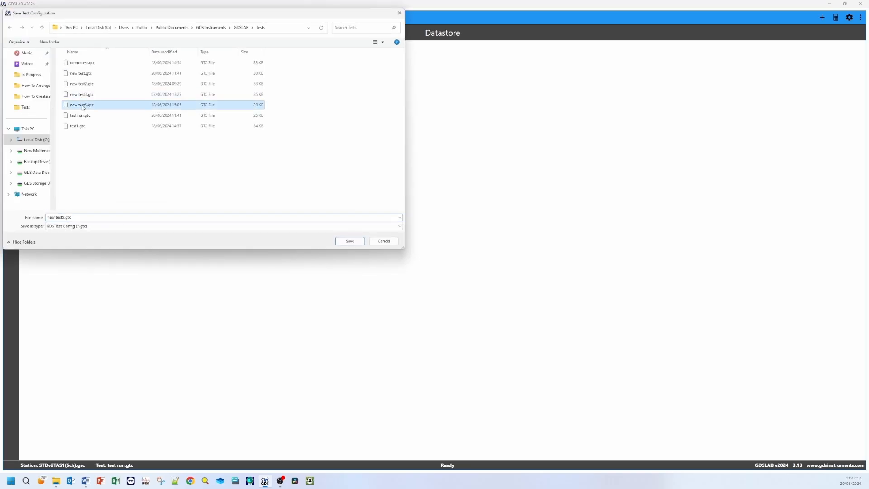
left_click(350, 241)
left_click(455, 264)
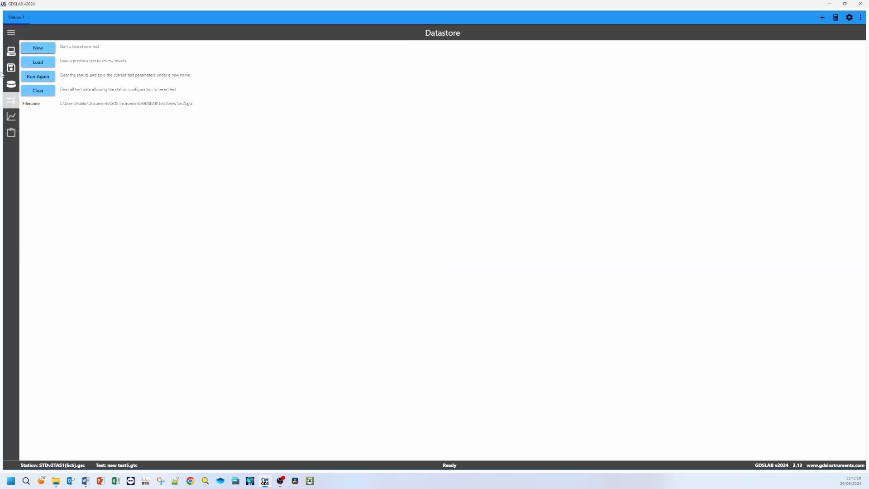
Step: Open the specimen details and accept them with the sample docked, acknowledging the zeroed-parameters note
left_click(11, 84)
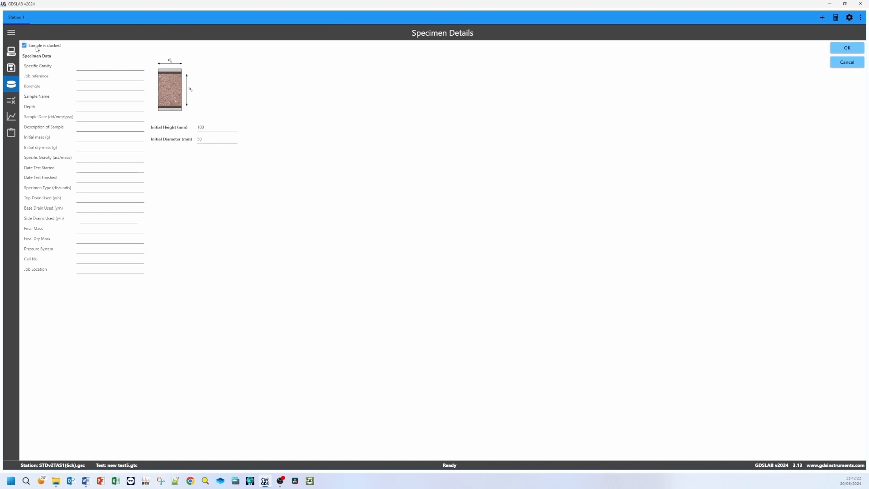
left_click(842, 46)
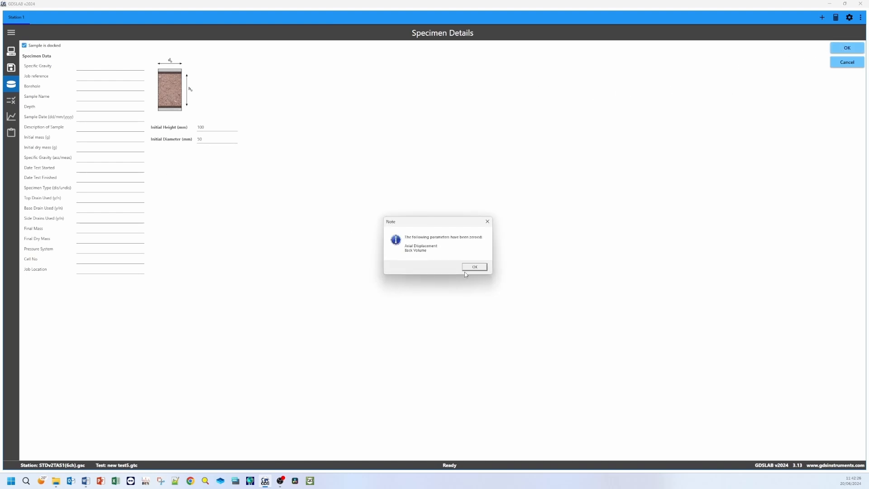
left_click(466, 269)
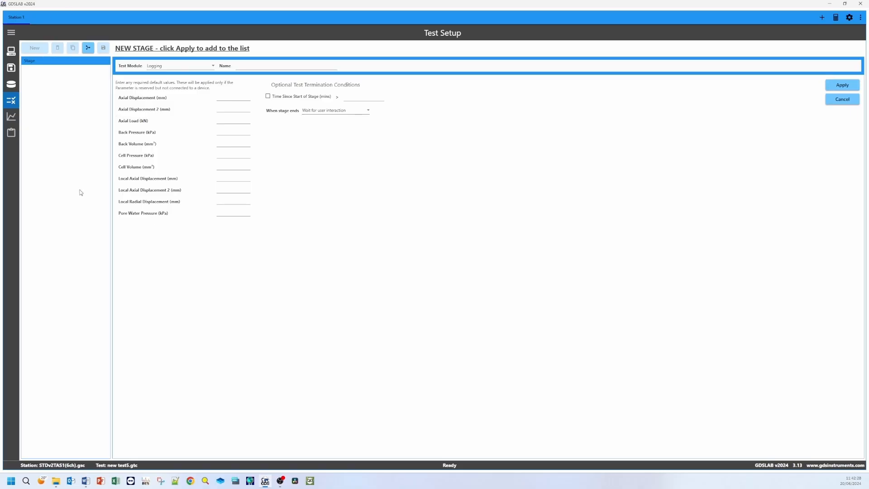
Step: Set the new stage's test module to User Defined
left_click(170, 69)
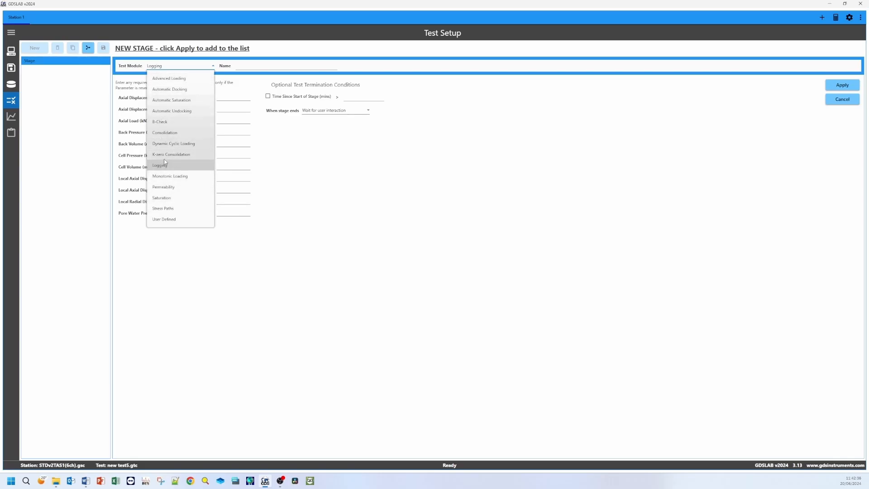
left_click(176, 223)
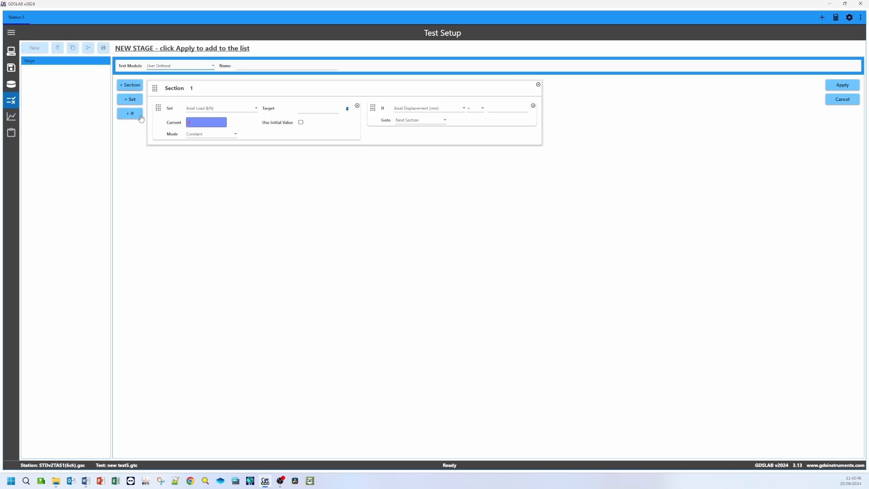
Step: Switch the test module to Monotonic Loading for comparison and return it to User Defined
left_click(172, 66)
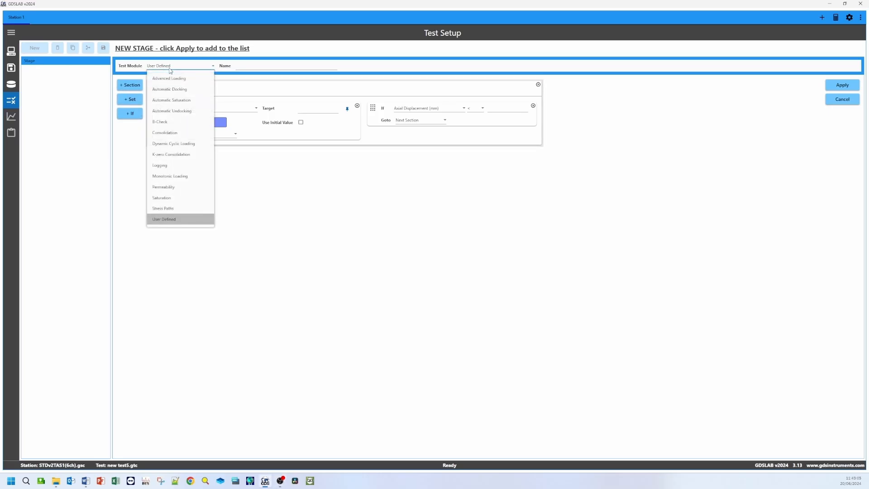
left_click(167, 176)
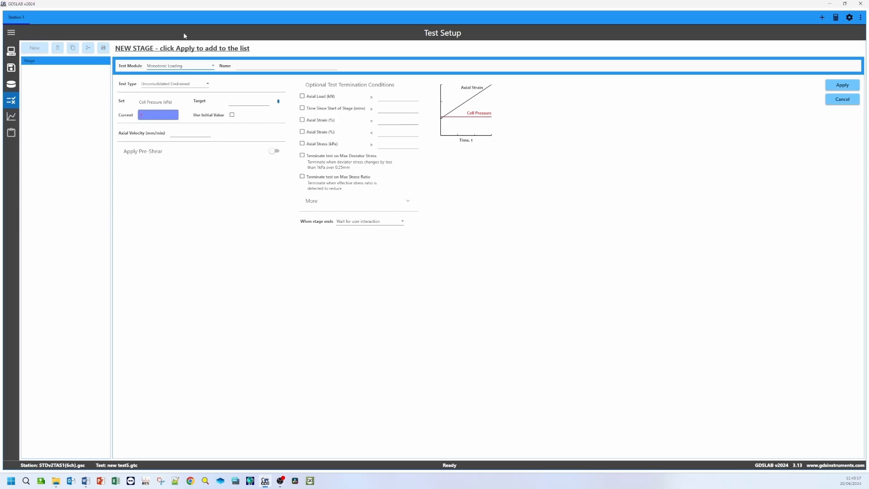
left_click(170, 68)
left_click(159, 222)
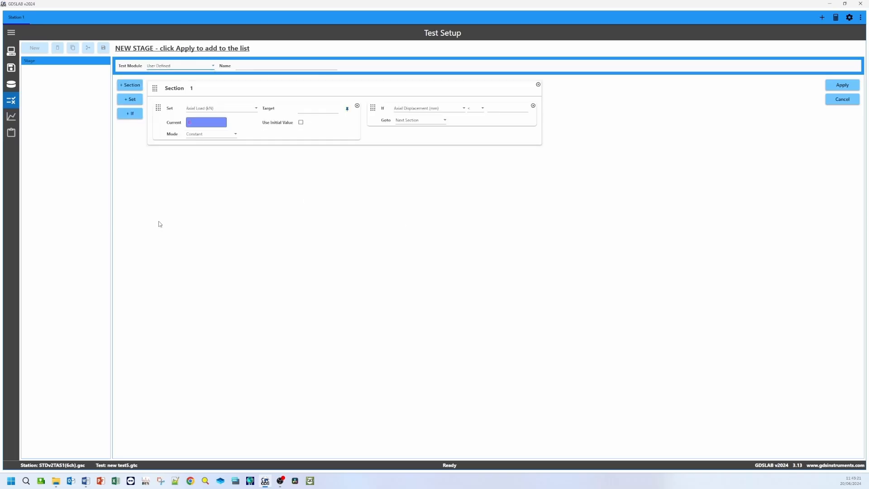
left_click(247, 115)
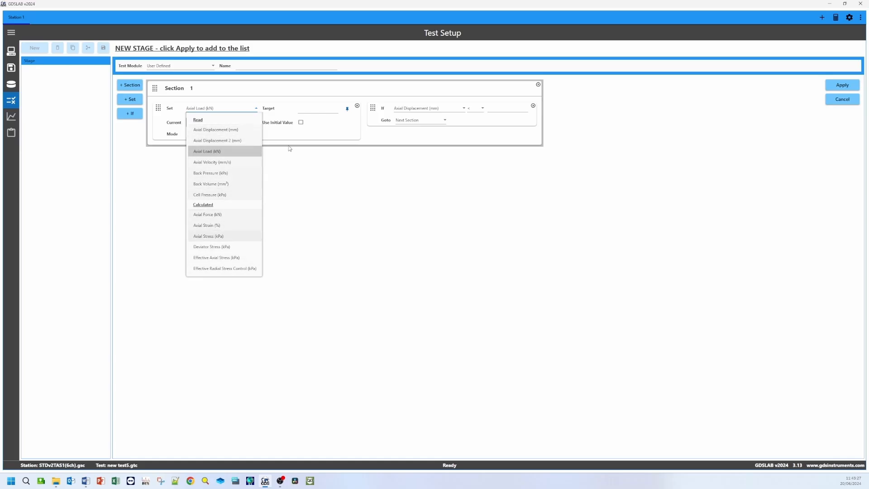
left_click(308, 140)
left_click(219, 136)
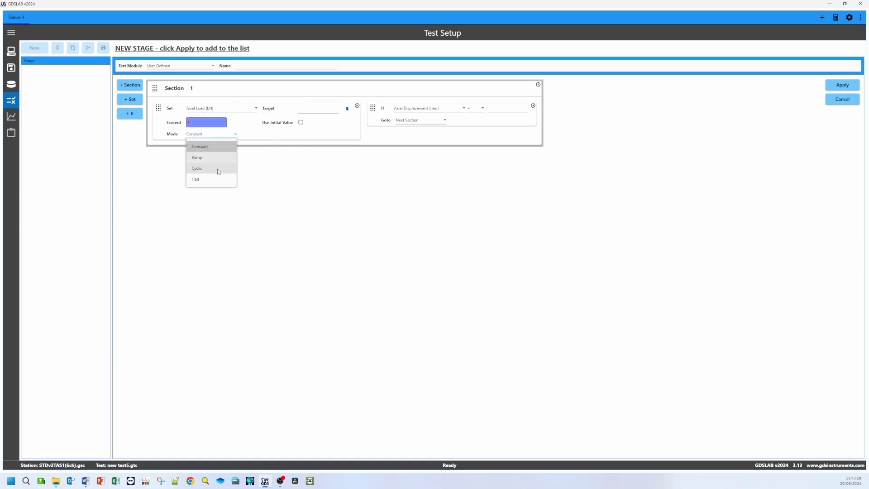
left_click(240, 158)
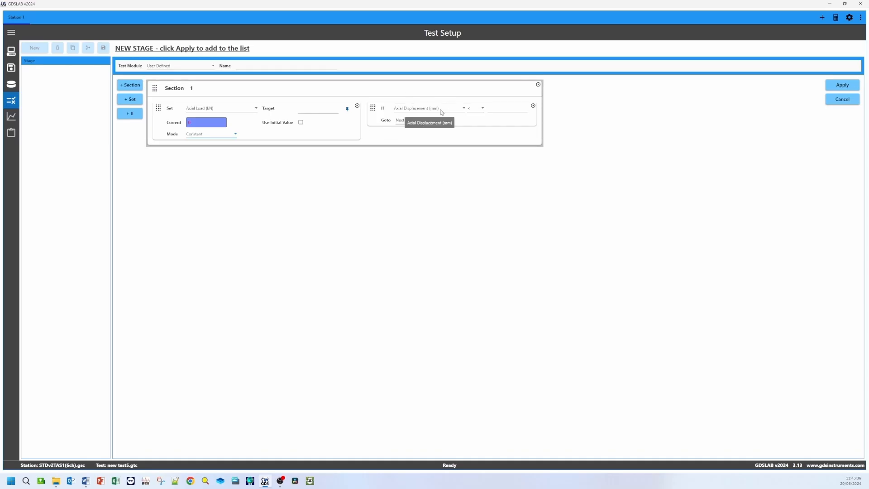
Step: Configure Section 1's first Set statement to ramp Axial Displacement to a target of 2 mm over 5 minutes
left_click(220, 109)
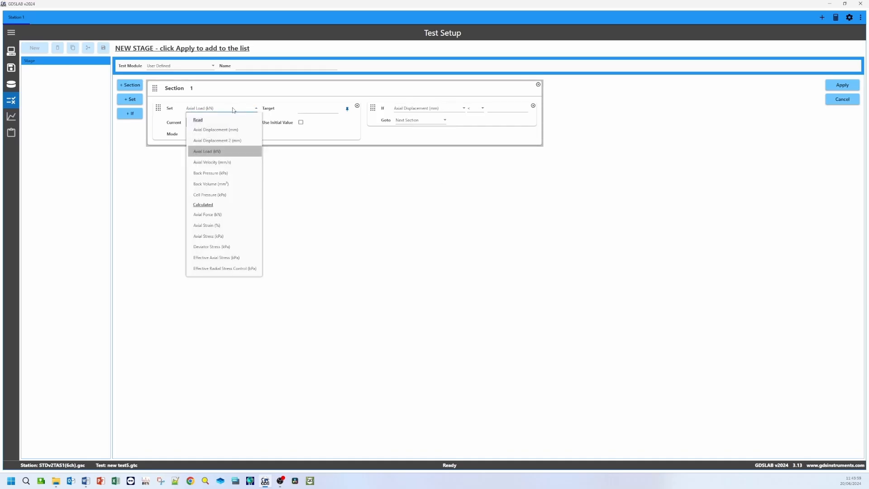
left_click(218, 132)
left_click(217, 134)
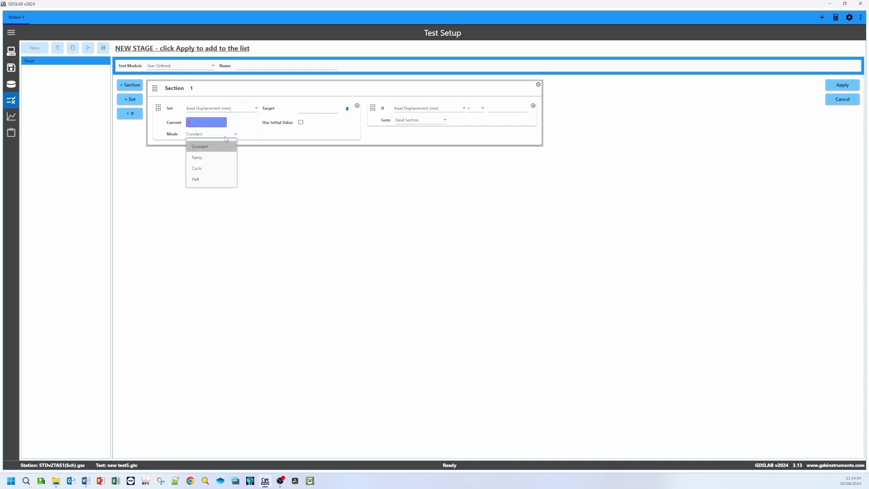
left_click(212, 156)
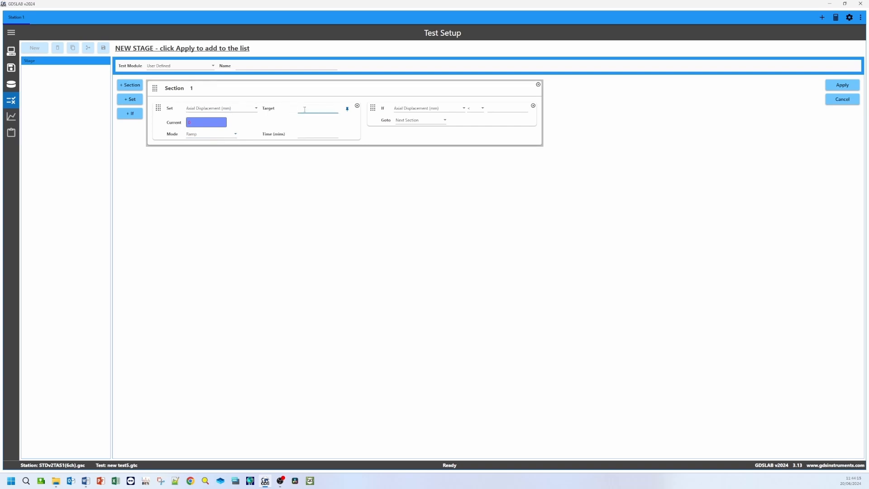
left_click(309, 135)
Step: Add a second Set statement to Section 1 that ramps Cell Pressure to 300 kPa over 2 minutes
left_click(130, 99)
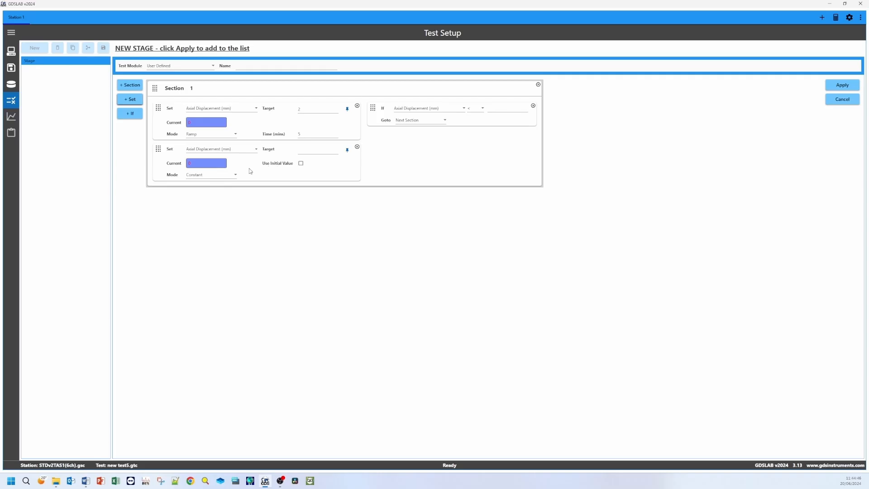
left_click(214, 152)
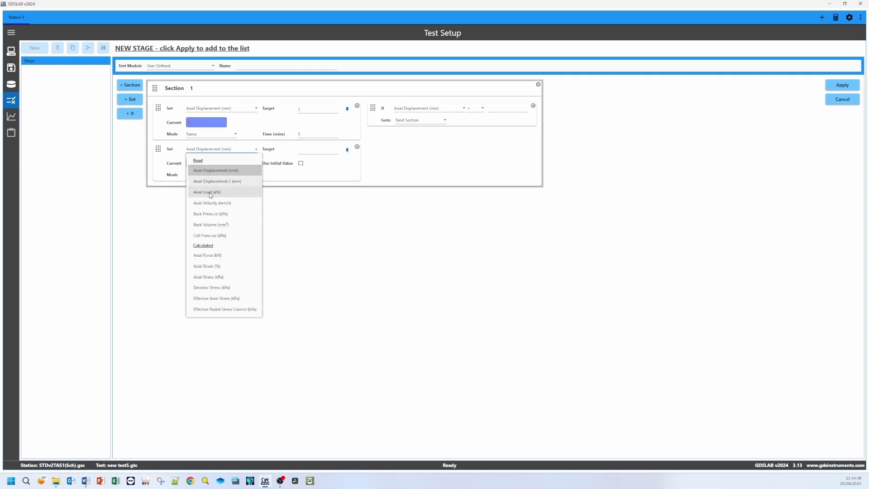
left_click(209, 235)
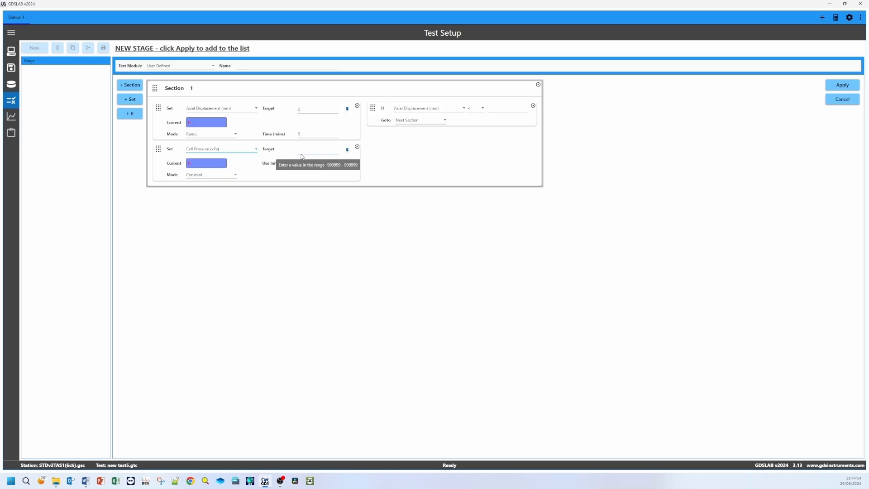
left_click(302, 155)
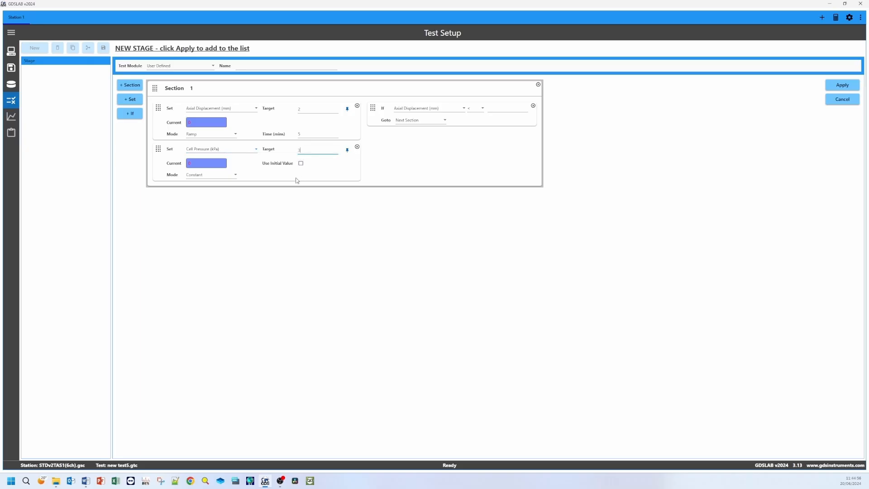
left_click(223, 181)
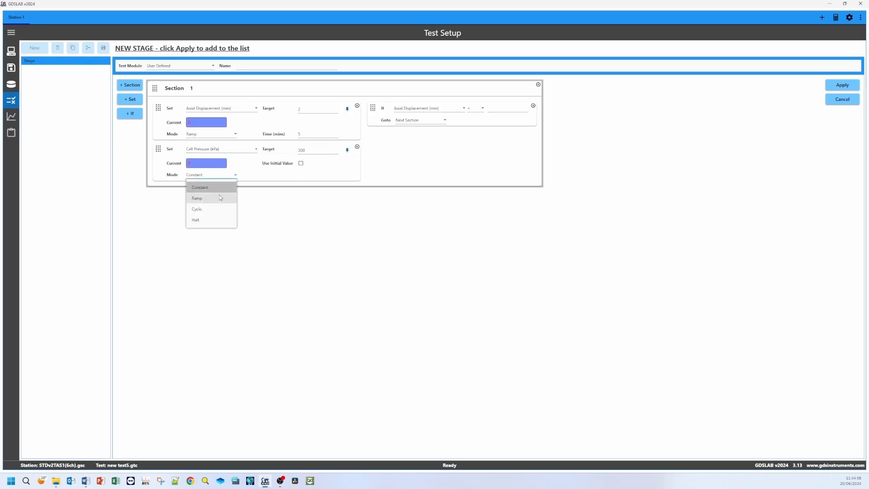
left_click(219, 196)
left_click(308, 176)
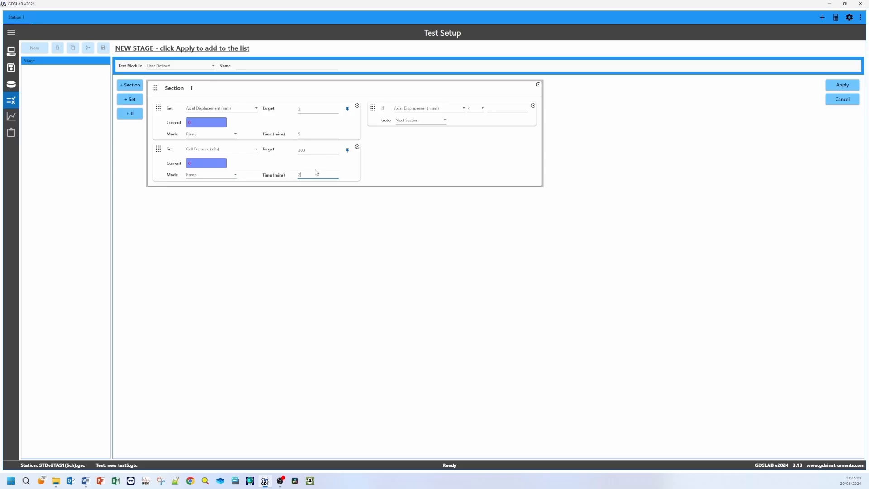
left_click(296, 209)
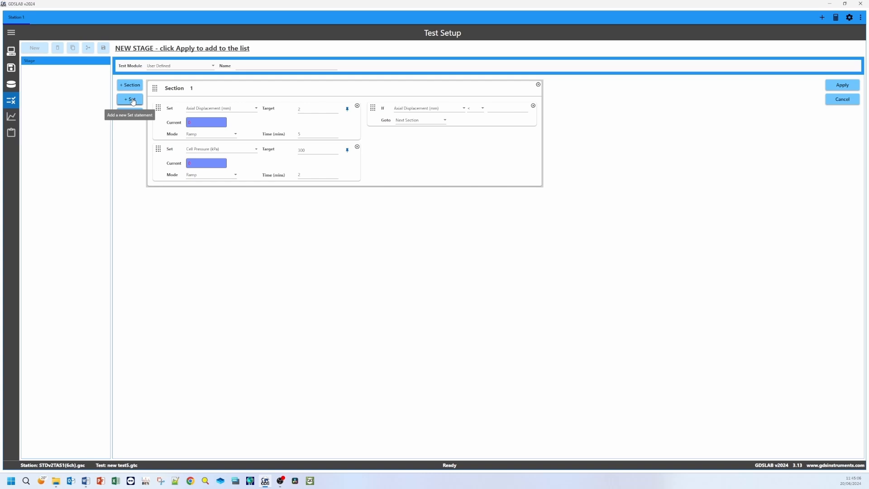
Step: Add a third Set statement to Section 1 that ramps Back Volume to 1000 mm³ over 2 minutes
left_click(133, 100)
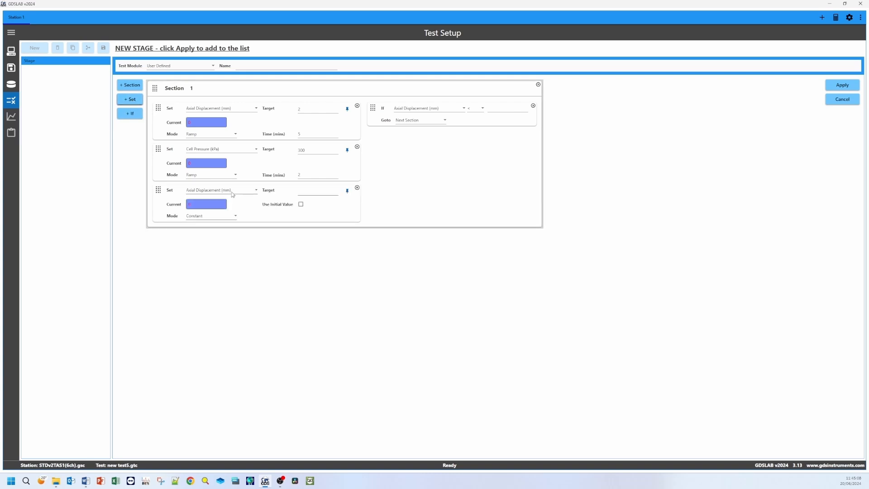
left_click(232, 194)
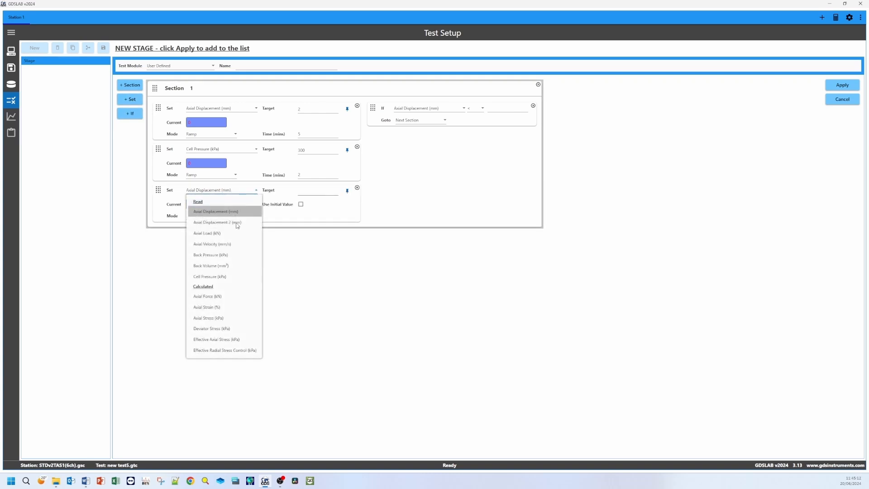
left_click(254, 248)
left_click(301, 191)
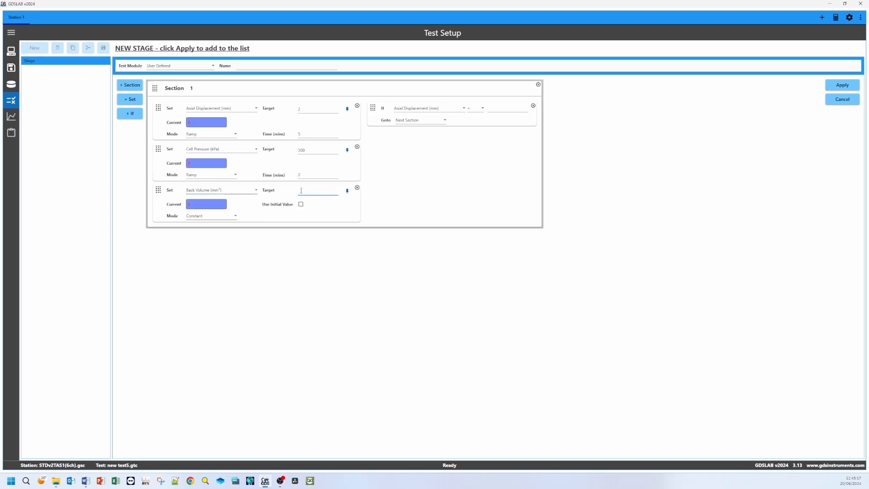
left_click(231, 215)
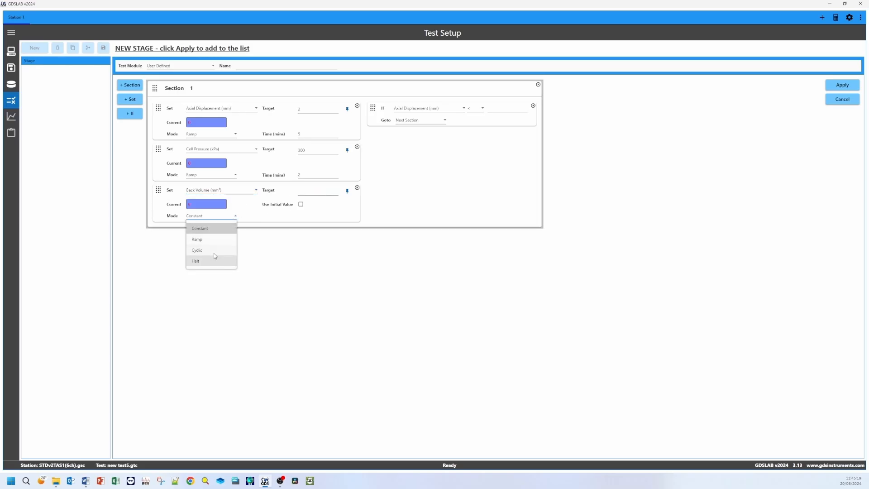
left_click(203, 239)
left_click(304, 190)
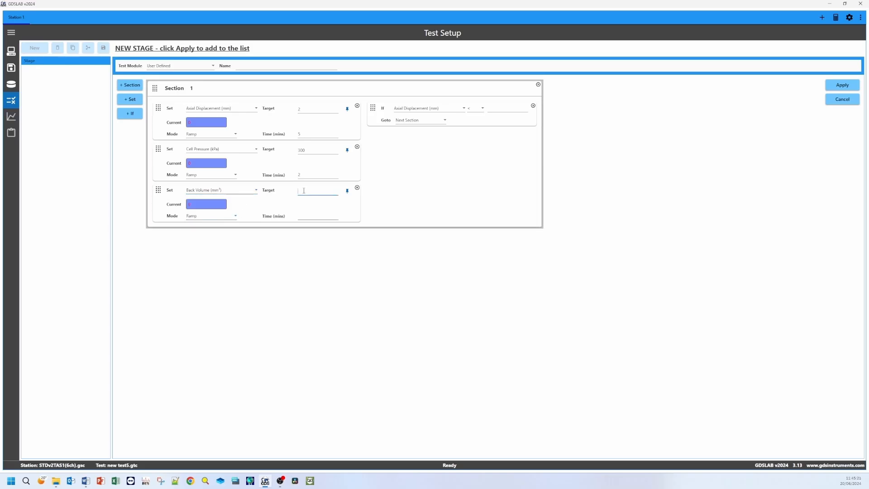
left_click(314, 216)
Step: Add a second If statement to Section 1 and set the first one to go to the next section when Axial Load exceeds 4 kN
left_click(130, 114)
left_click(431, 110)
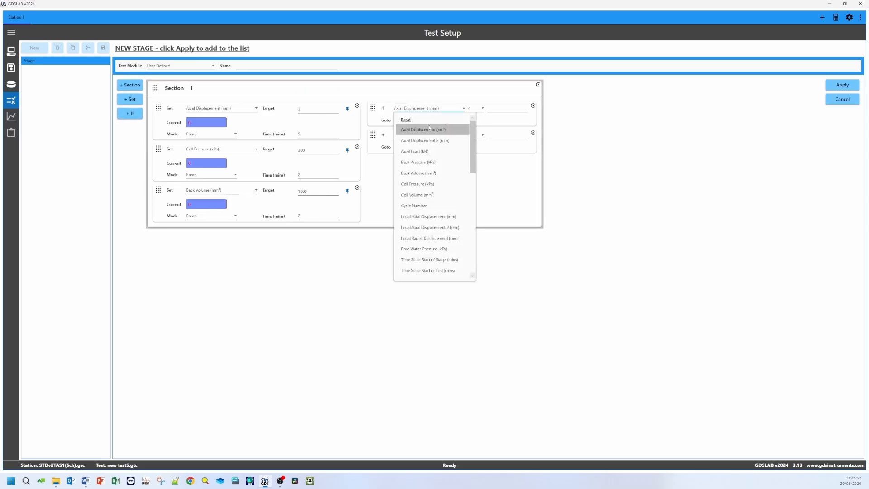
left_click(414, 151)
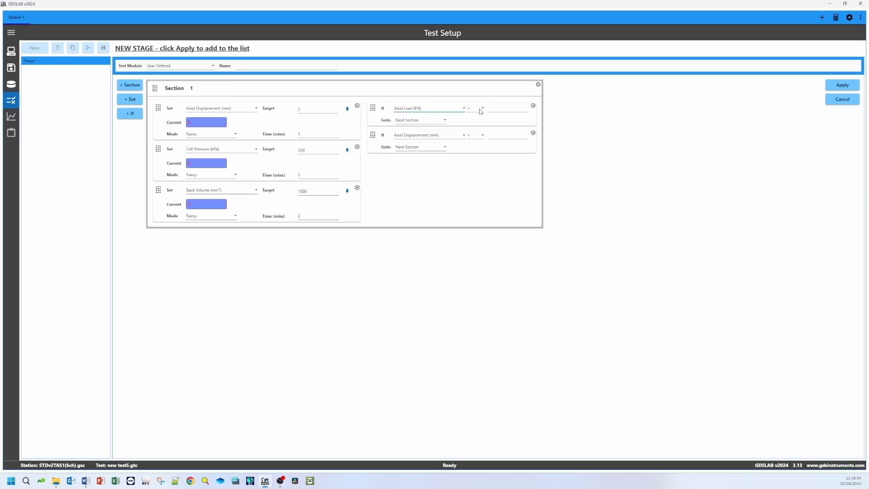
left_click(481, 111)
left_click(476, 129)
left_click(493, 108)
left_click(424, 121)
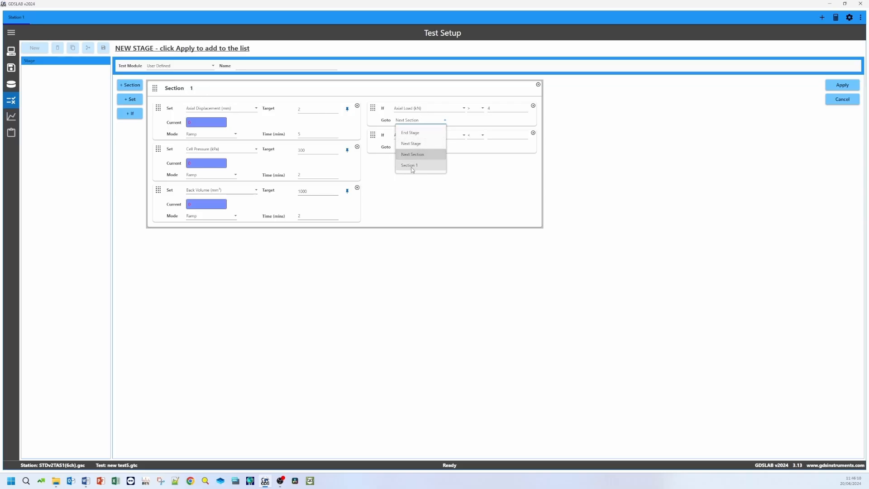
left_click(417, 188)
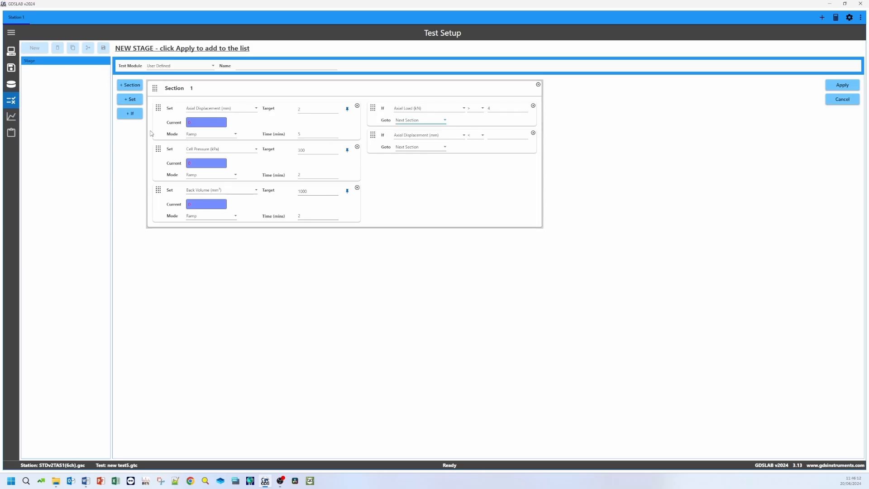
Step: Add Sections 2 and 3 to the stage and make both If statements in Section 1 go to Section 3
left_click(130, 86)
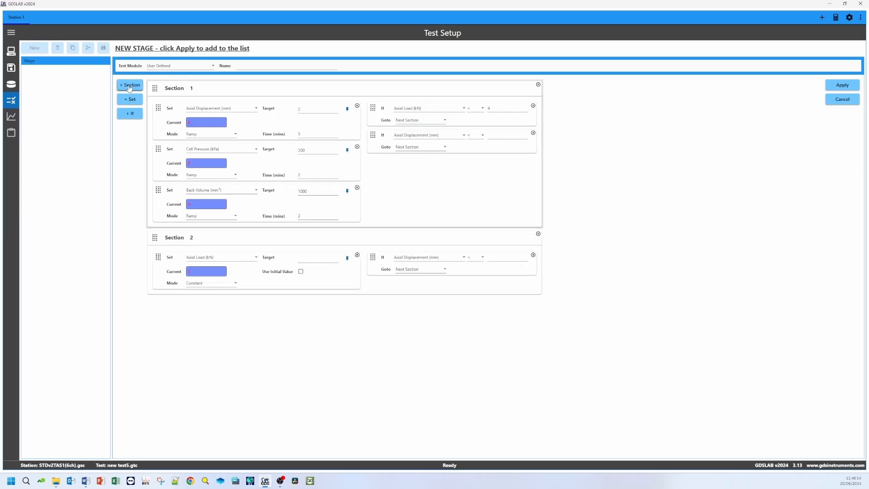
left_click(130, 87)
left_click(408, 149)
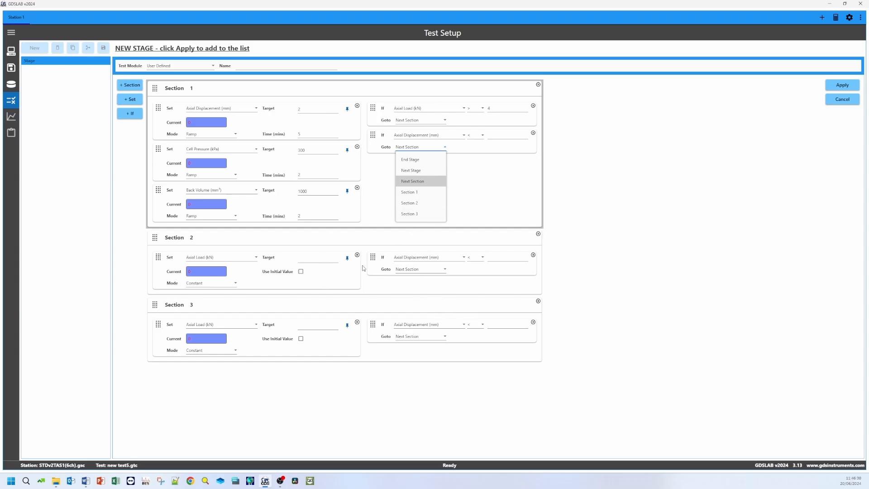
left_click(405, 191)
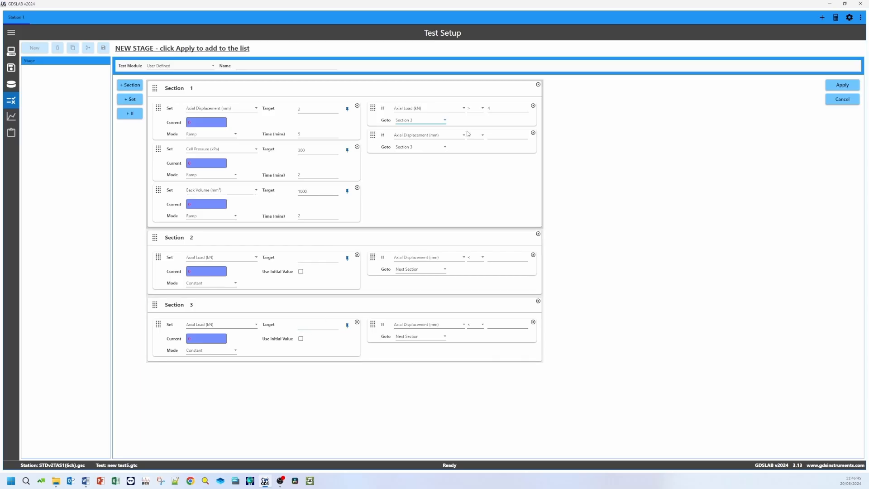
left_click(443, 125)
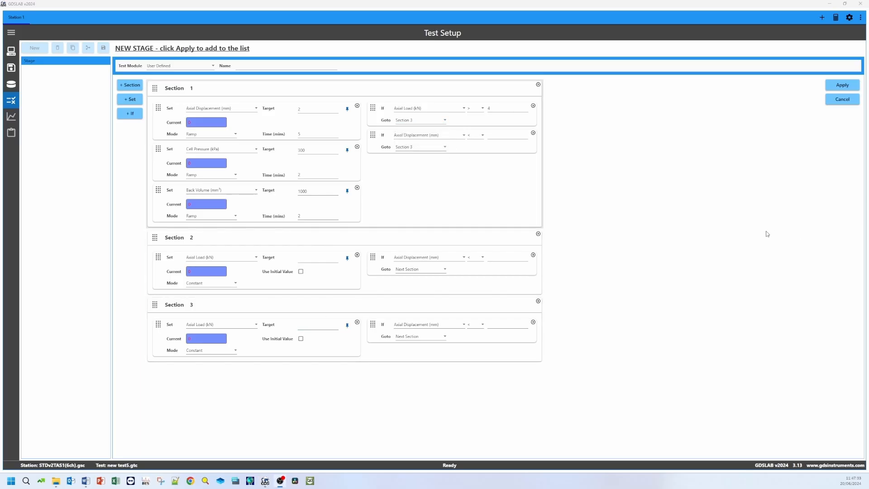
Step: Set Section 1's second If condition to Cell Volume > 5000 mm³ and make the first If go to Section 2
left_click(414, 135)
left_click(414, 222)
left_click(476, 134)
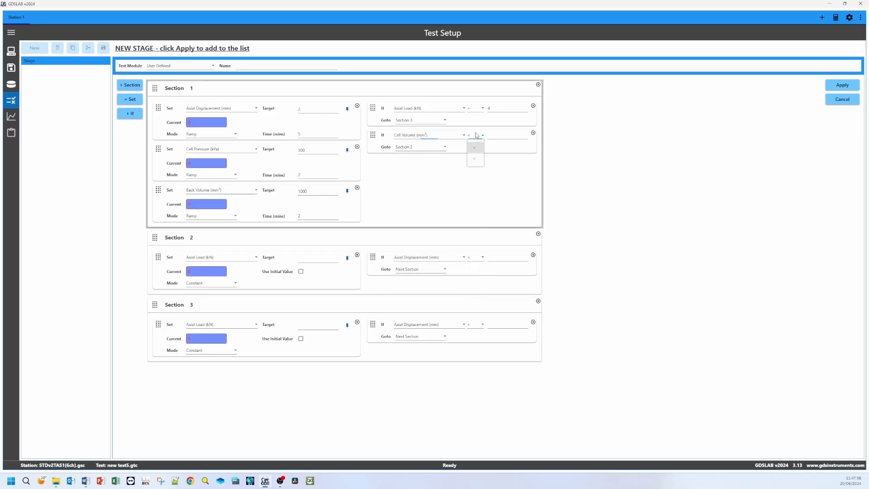
left_click(475, 151)
left_click(491, 140)
type("5000")
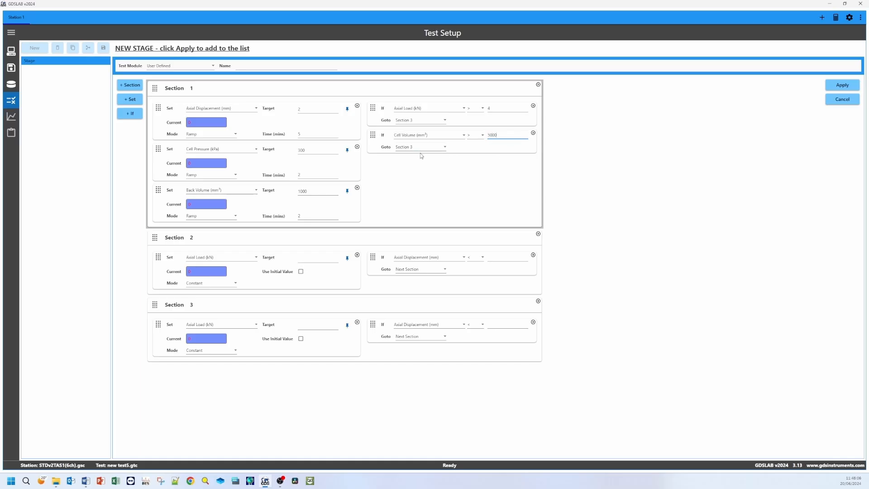
left_click(427, 120)
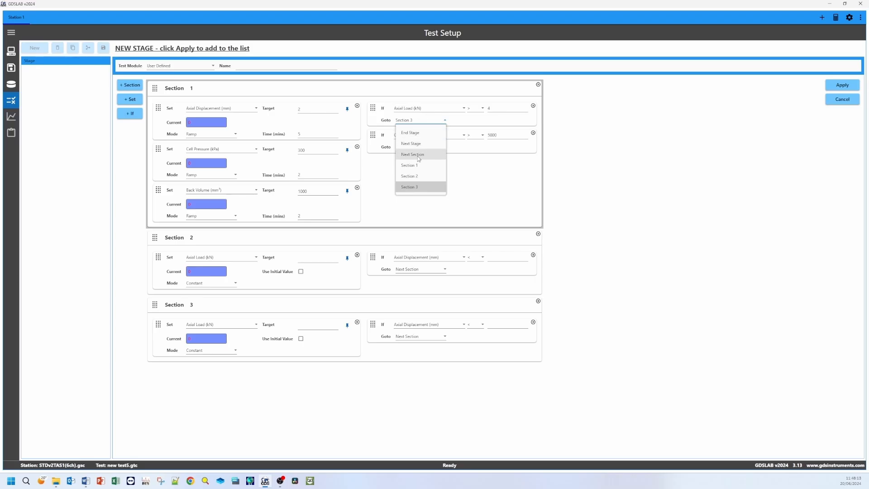
left_click(420, 176)
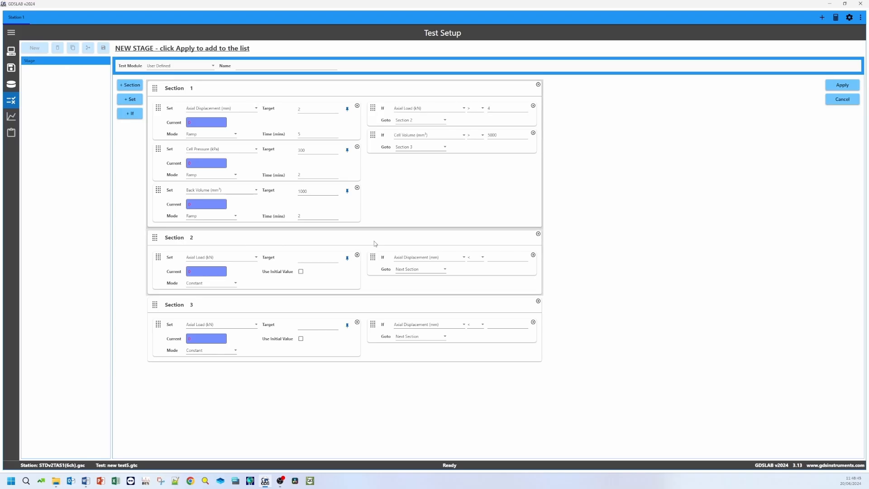
left_click(129, 115)
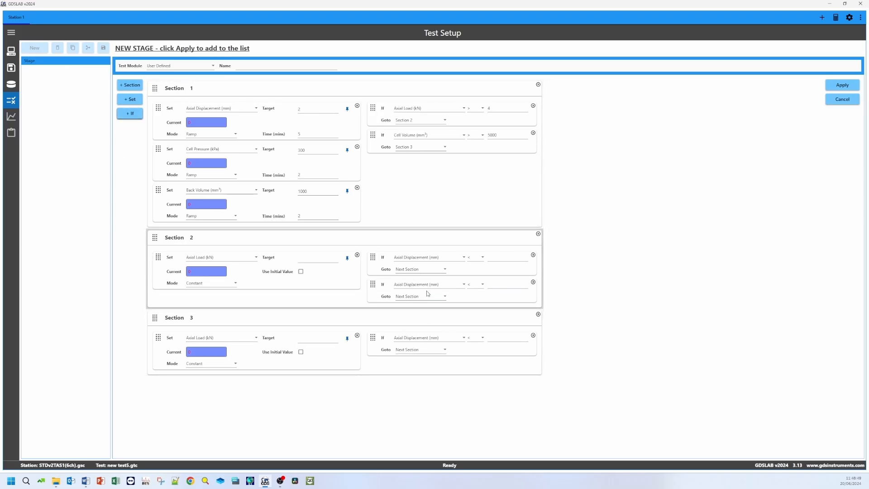
left_click(130, 100)
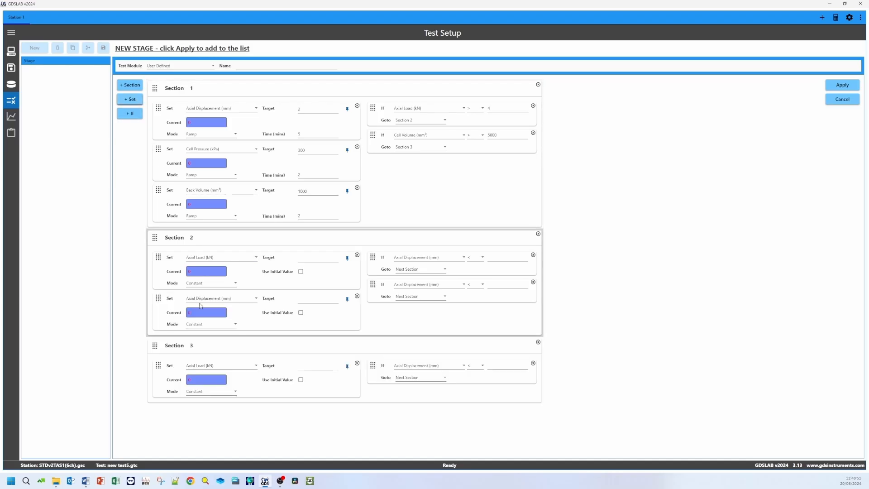
left_click(357, 296)
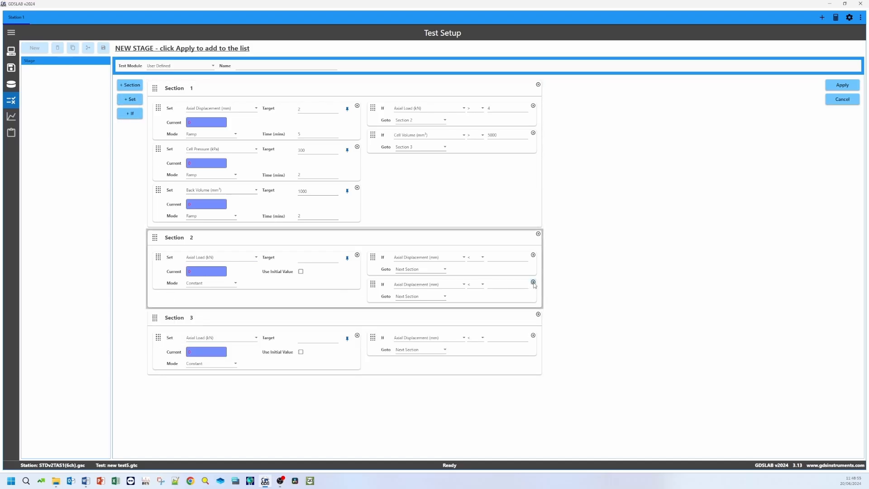
left_click(533, 282)
Step: Configure Section 2's Set statement to ramp Axial Displacement to a target of 4 mm over 2 minutes
left_click(221, 258)
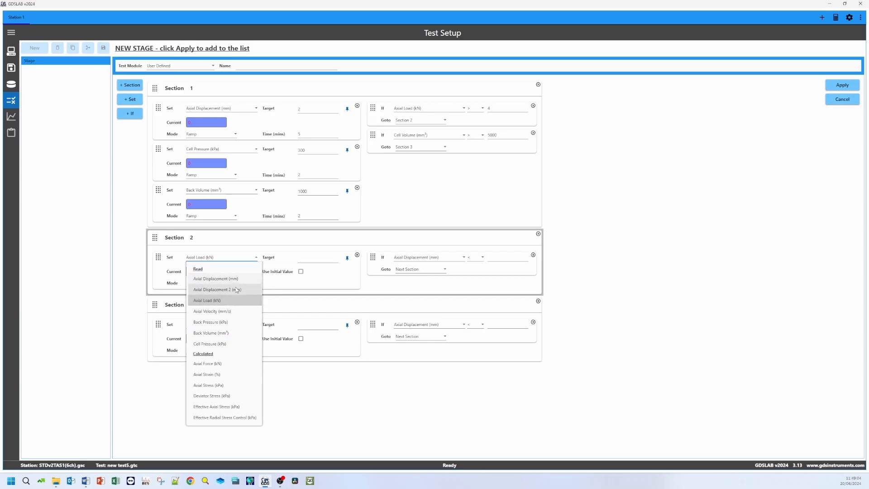
left_click(217, 278)
left_click(310, 264)
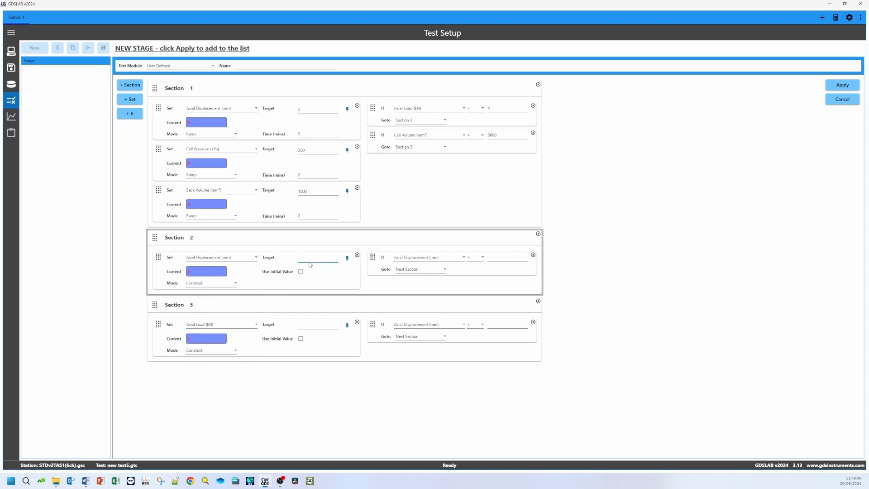
type("4")
left_click(234, 282)
left_click(210, 294)
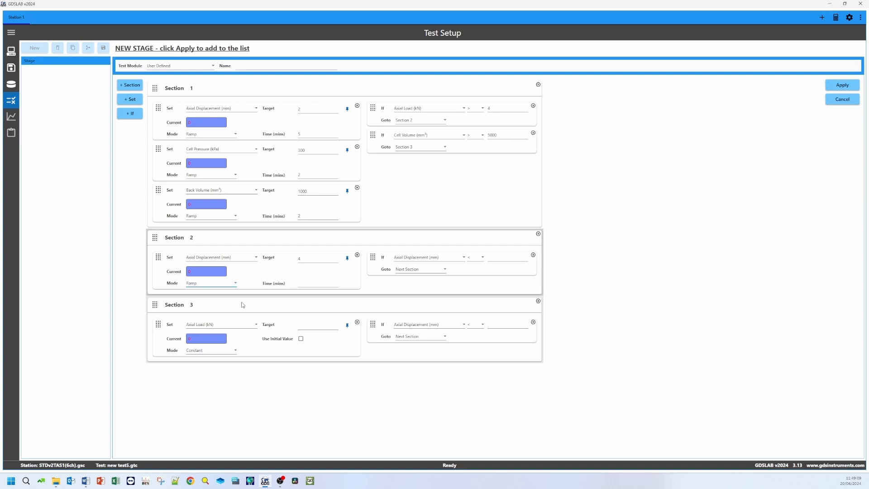
left_click(307, 284)
left_click(393, 283)
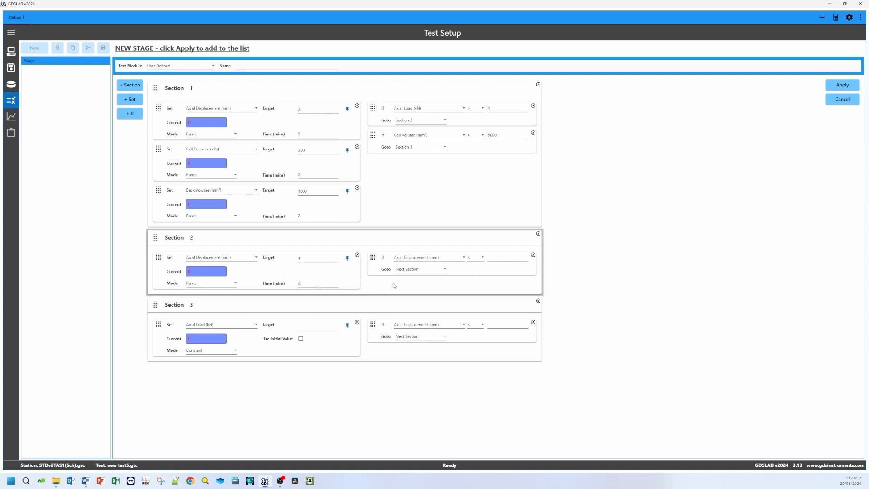
Step: Set Section 2's If condition to Time Since Start of Stage > 5 minutes
left_click(430, 257)
scroll(420, 399, "down", 2)
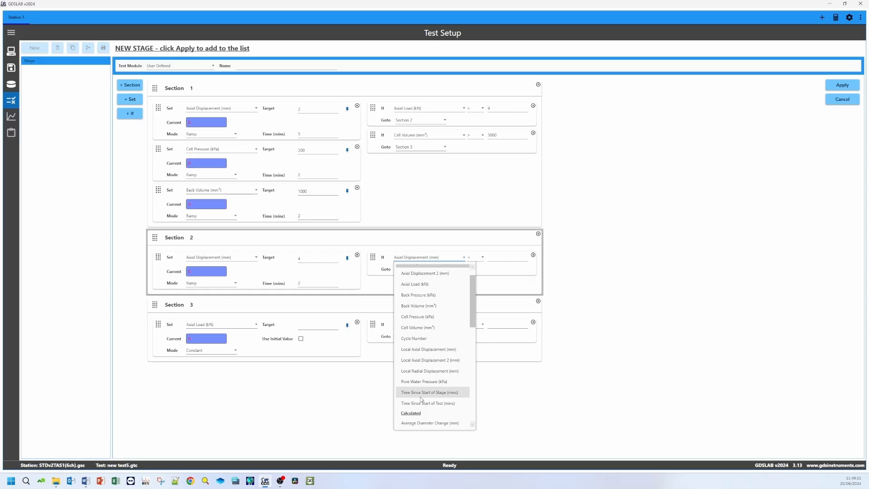
left_click(420, 392)
left_click(482, 257)
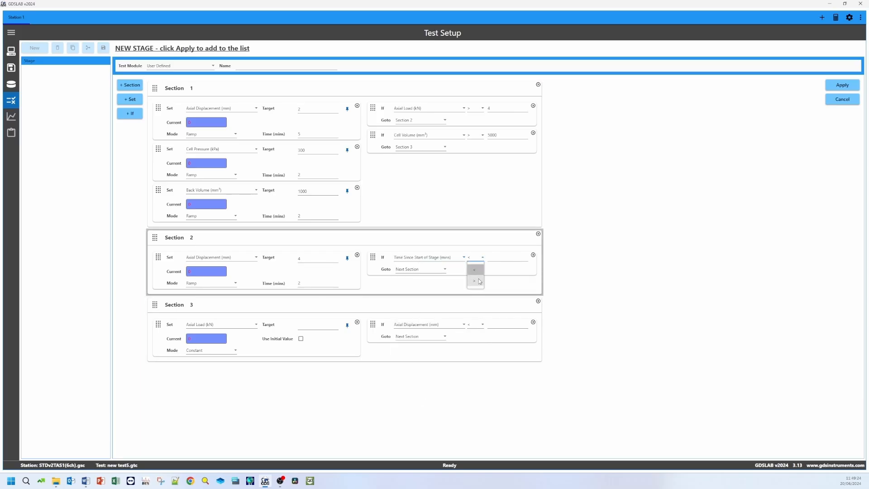
left_click(478, 278)
left_click(495, 259)
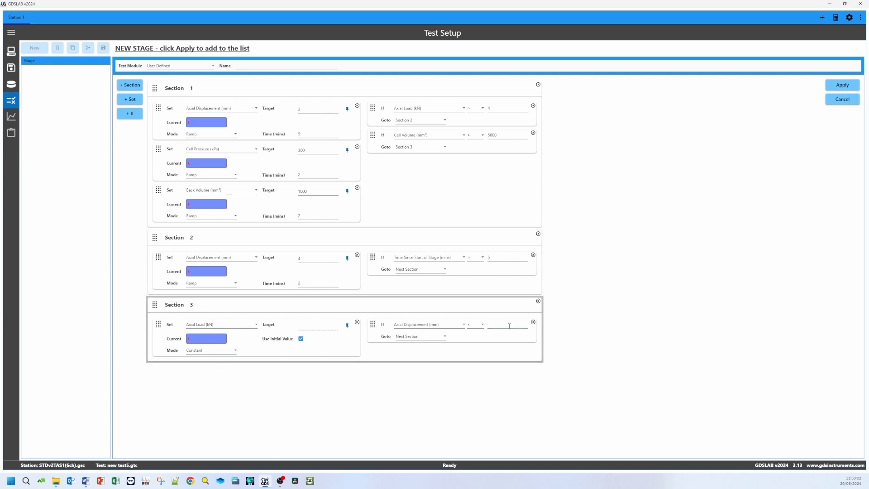
Step: Replace Section 3's If statement with one that ends the stage when Time Since Start of Stage exceeds 6 minutes
left_click(533, 322)
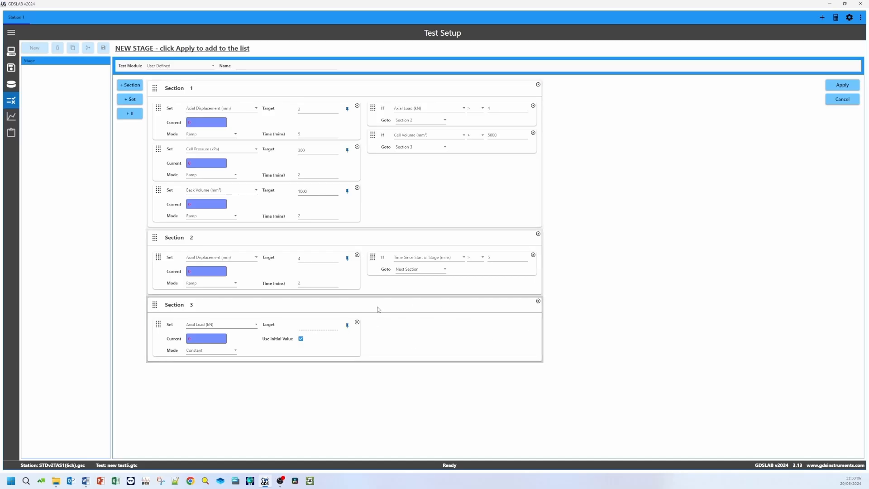
left_click(129, 114)
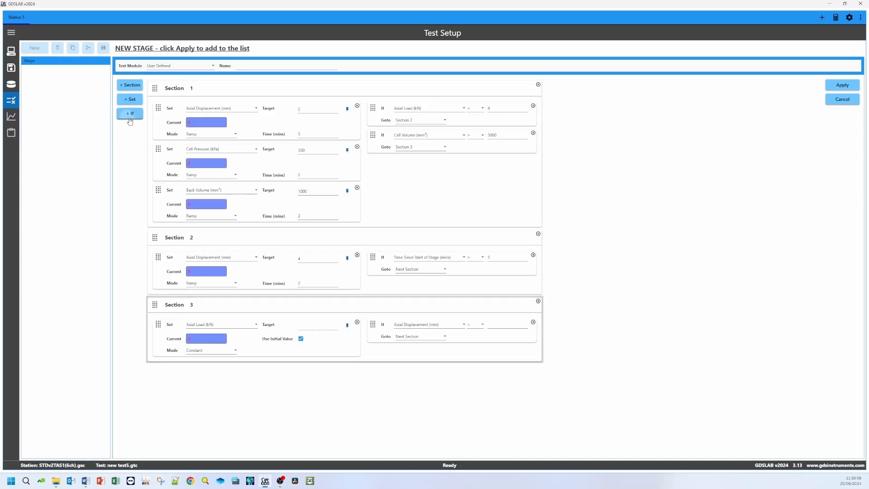
left_click(453, 325)
scroll(438, 275, "down", 5)
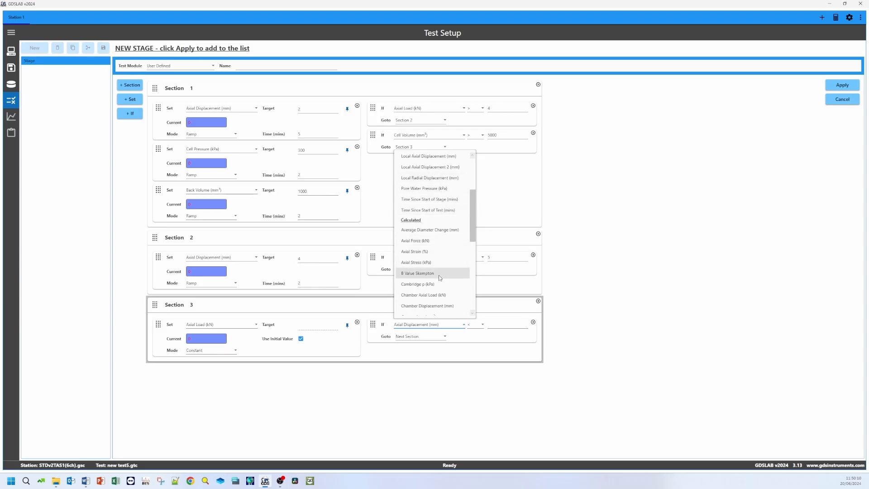
scroll(447, 301, "up", 3)
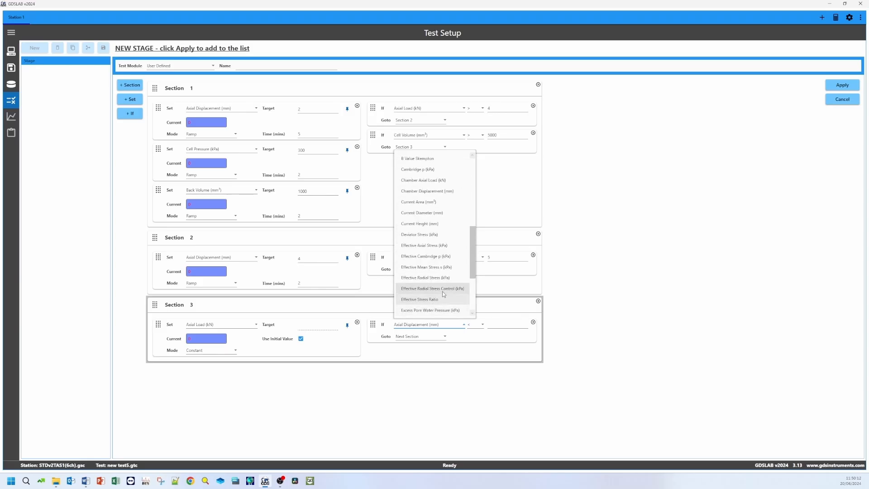
scroll(443, 298, "up", 5)
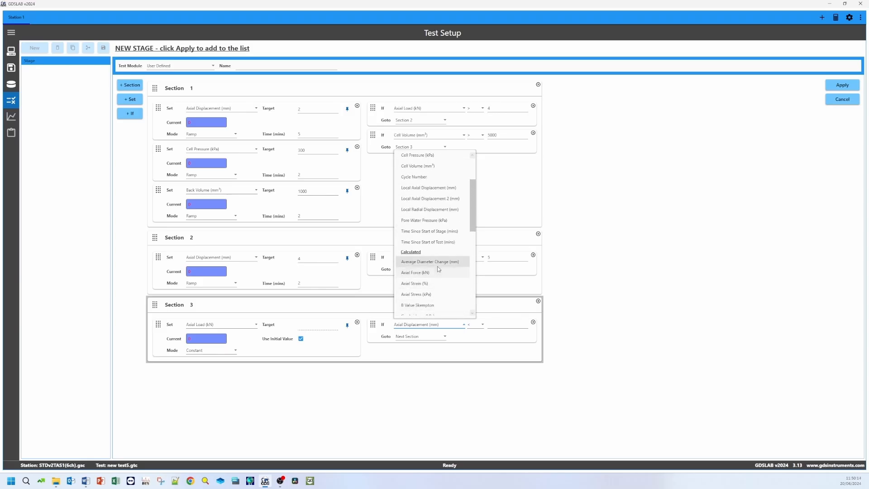
left_click(430, 231)
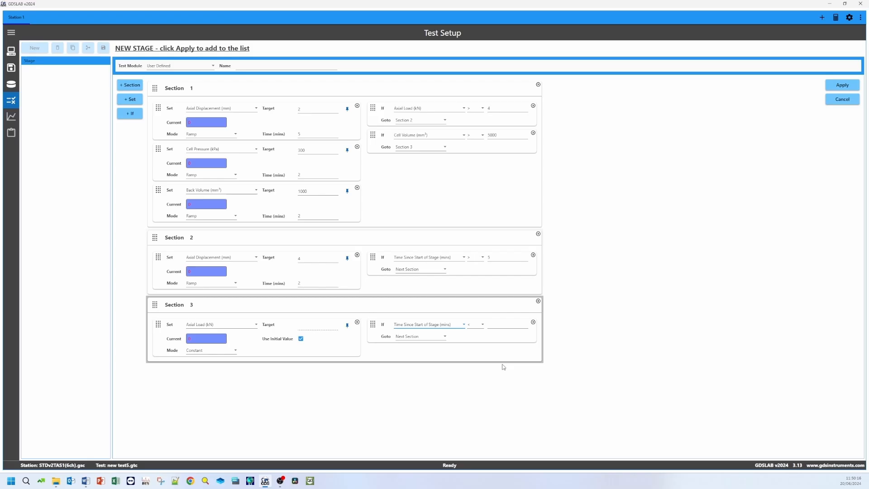
left_click(480, 328)
left_click(480, 344)
left_click(494, 325)
left_click(443, 337)
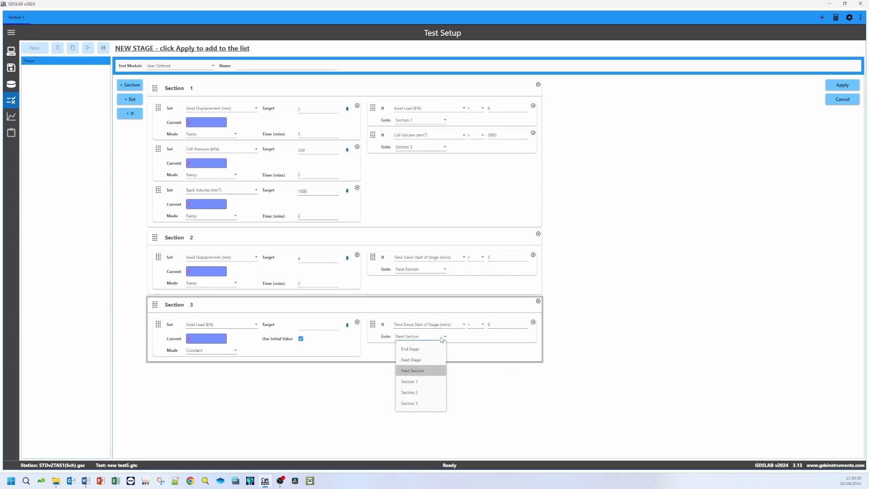
left_click(438, 350)
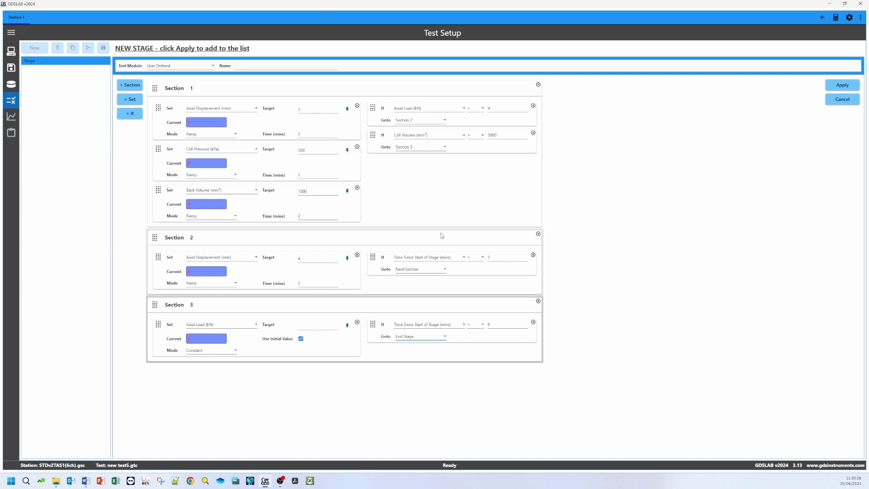
Step: Apply the new stage to the stage list under the name "User Defined test"
left_click(842, 85)
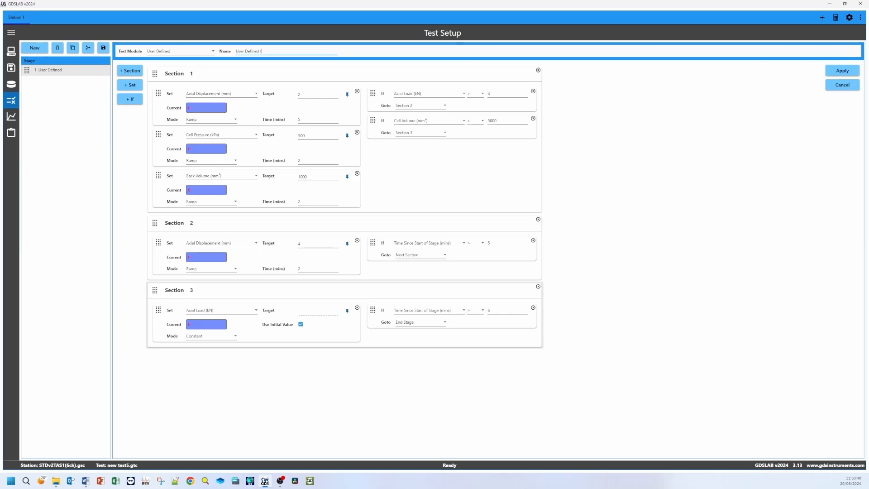
left_click(840, 72)
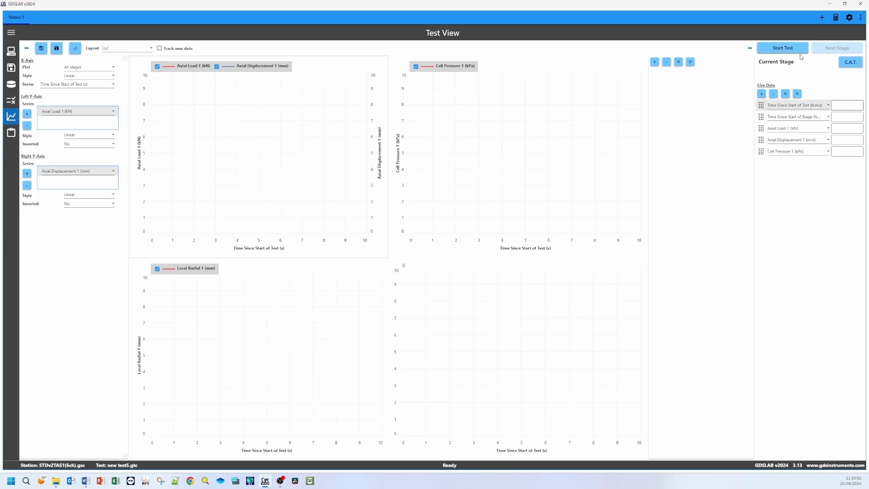
Step: Add Back Pressure 1 (kPa) as a second left Y-axis series on the Cell Pressure graph in Test View
left_click(492, 77)
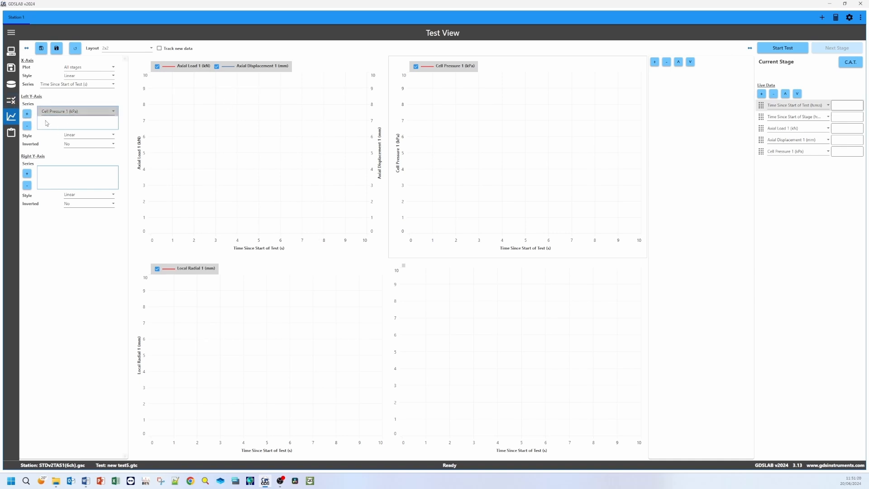
left_click(28, 114)
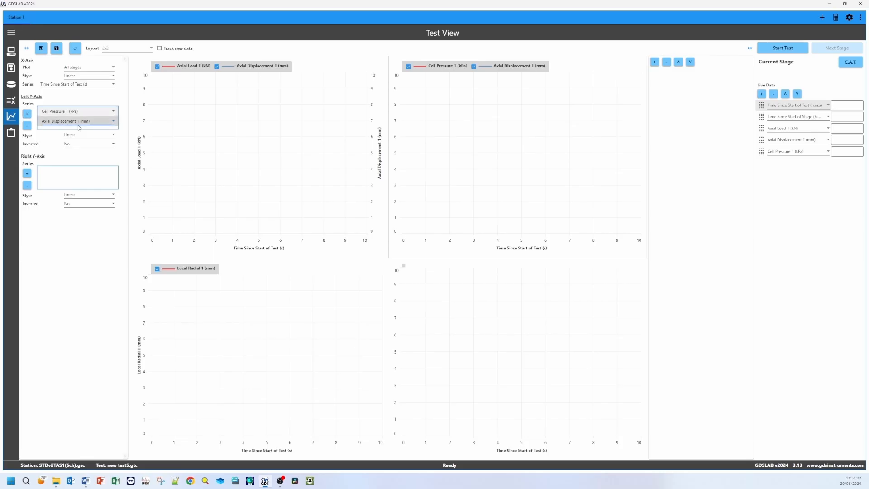
left_click(79, 121)
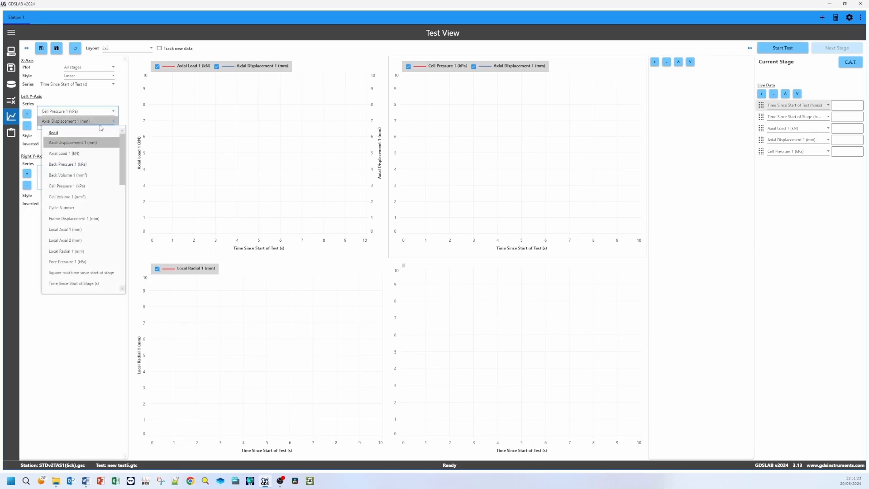
left_click(81, 164)
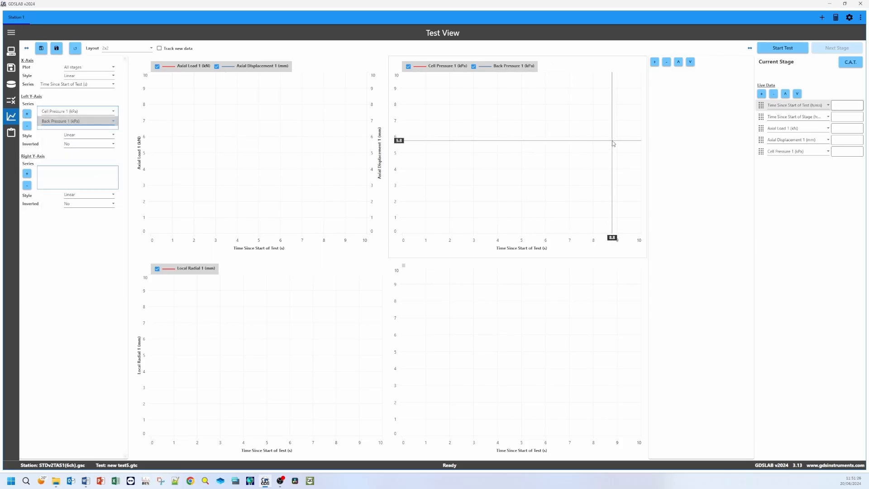
Step: Change the left Y-axis series of the Local Radial graph to Cell Volume 1 (mm³)
left_click(184, 269)
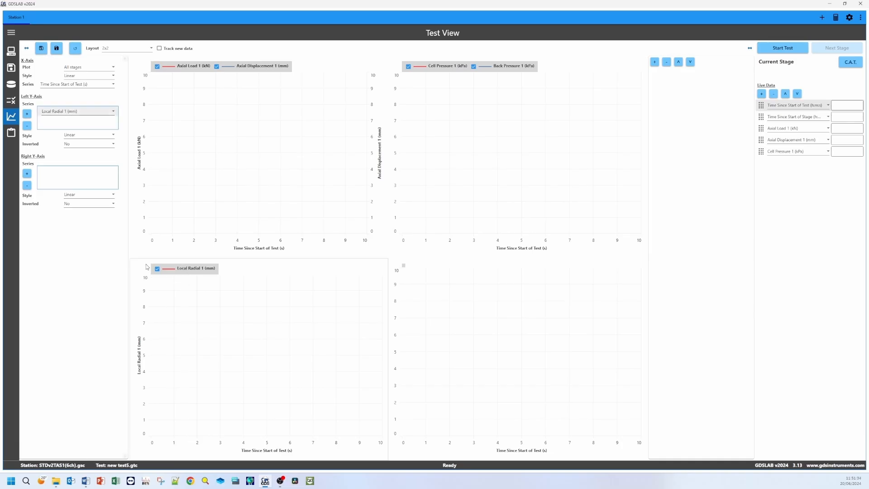
left_click(115, 113)
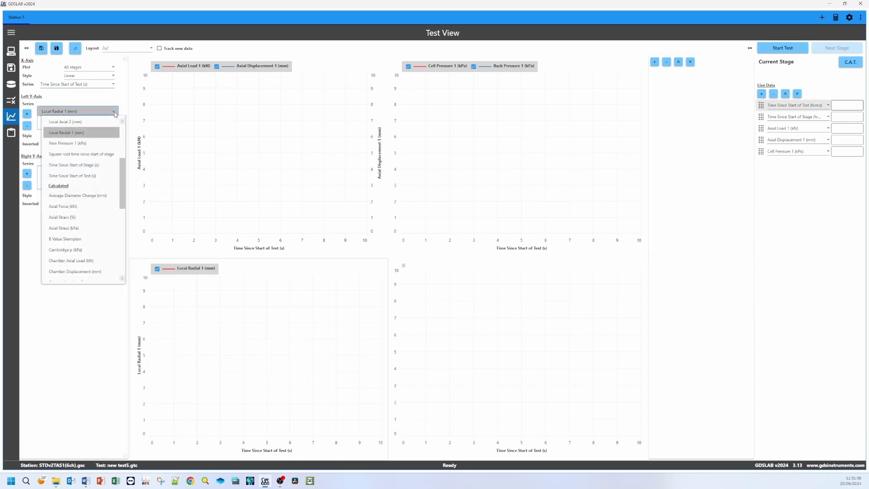
scroll(95, 149, "up", 4)
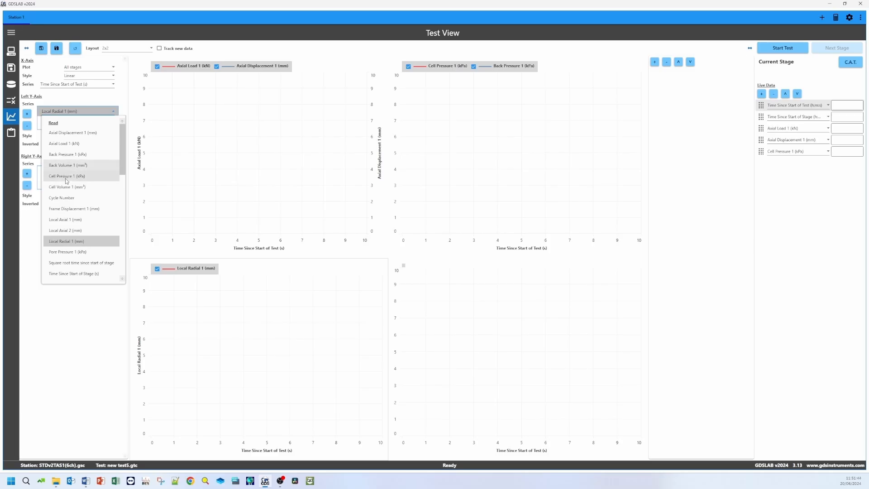
left_click(67, 188)
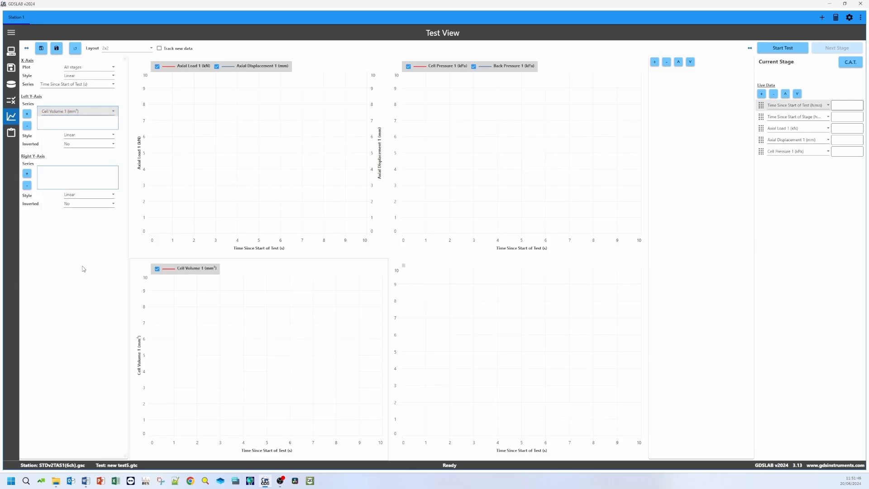
Step: Add Back Volume 1 (mm³) as a second left Y-axis series on the Cell Volume graph
left_click(27, 114)
left_click(61, 121)
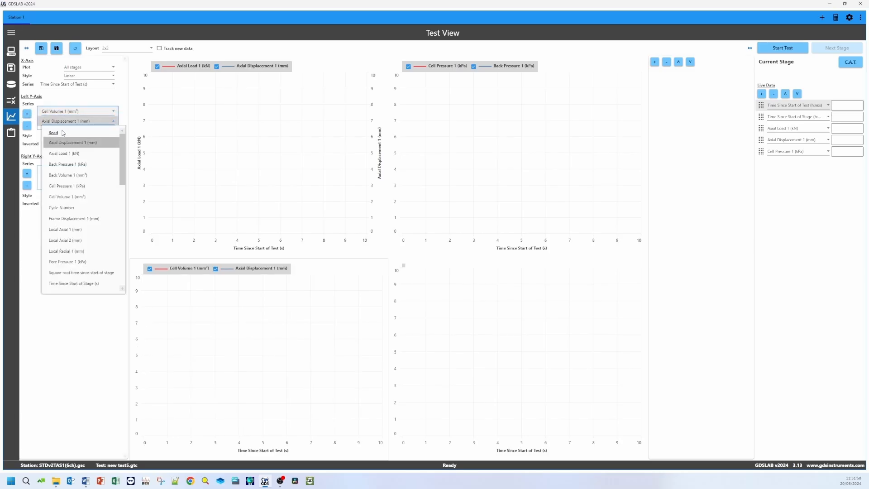
left_click(60, 176)
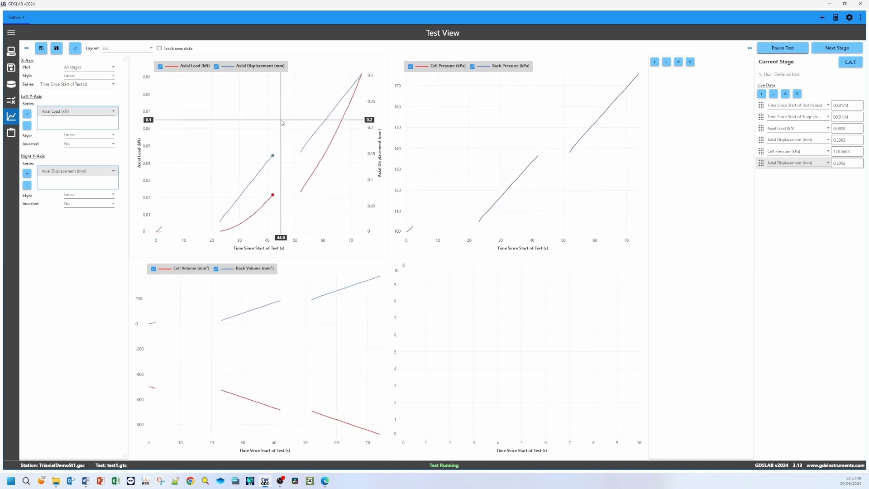
Step: In the running test's setup, set the threshold of Section 1's Axial Load If statement to 0.25 kN
left_click(11, 100)
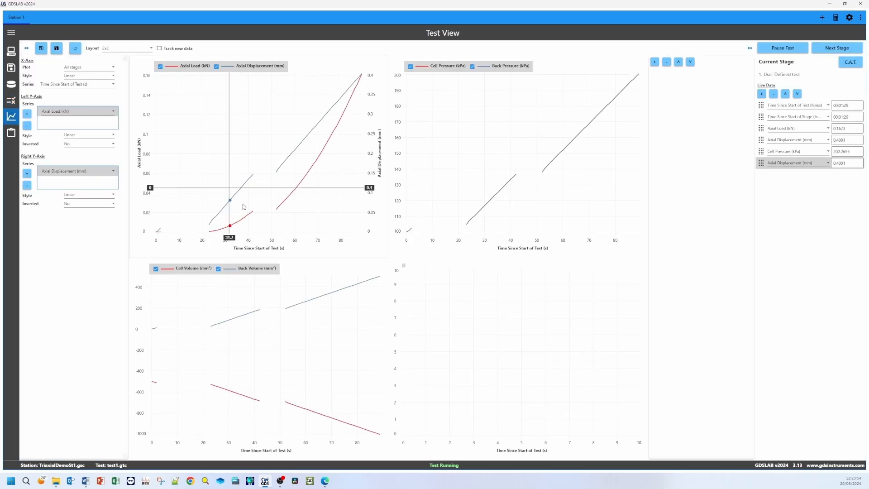
mouse_move(357, 83)
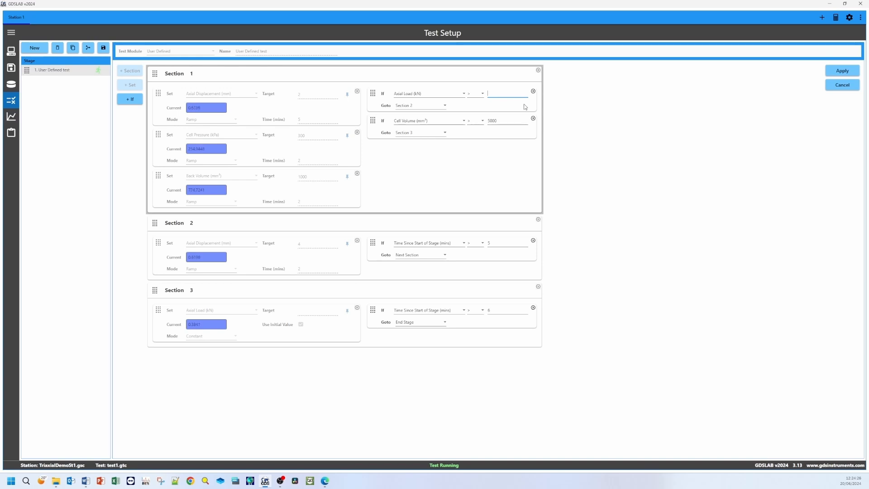
type(".25")
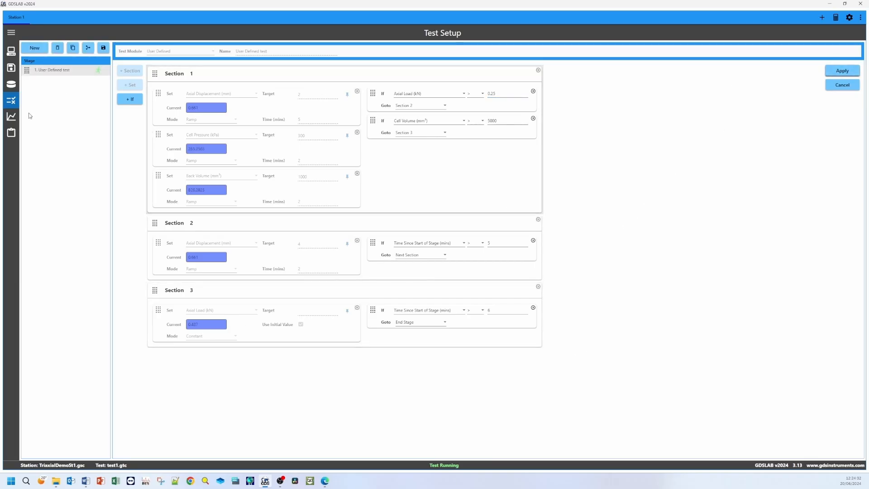
Step: Check the running test's graphs and current stage in Test View, and return to the stage's sections in Test Setup
left_click(11, 117)
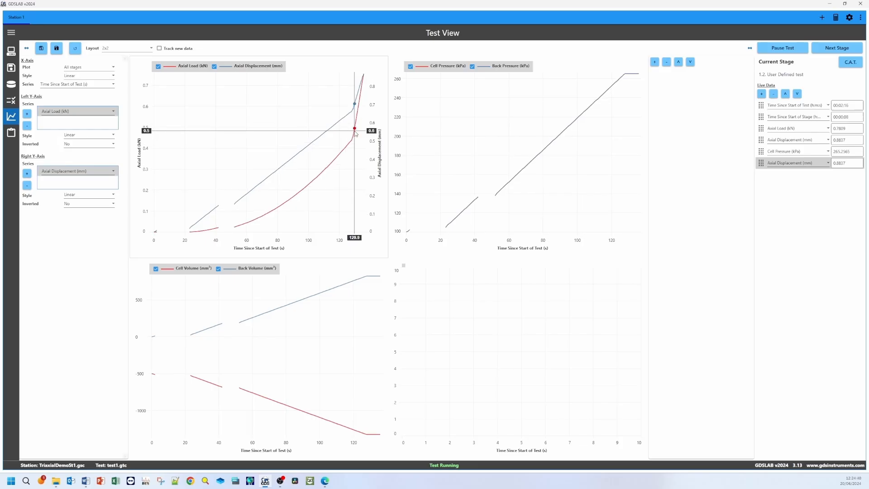
left_click(9, 102)
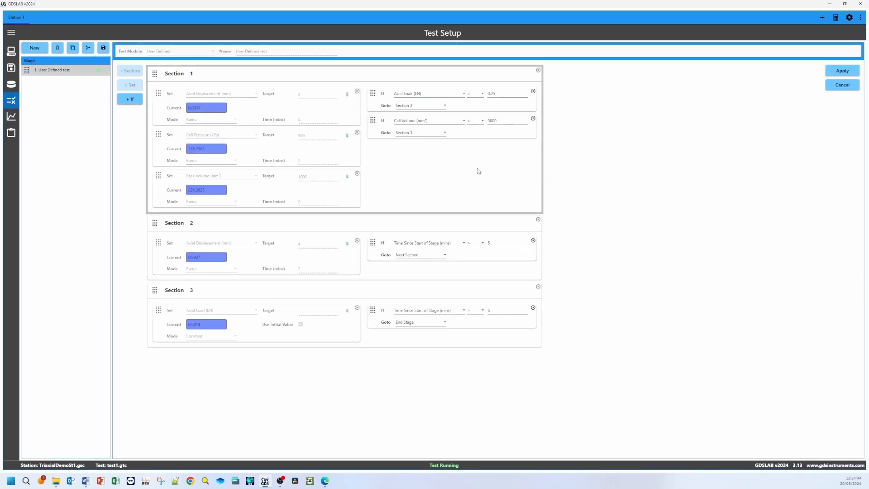